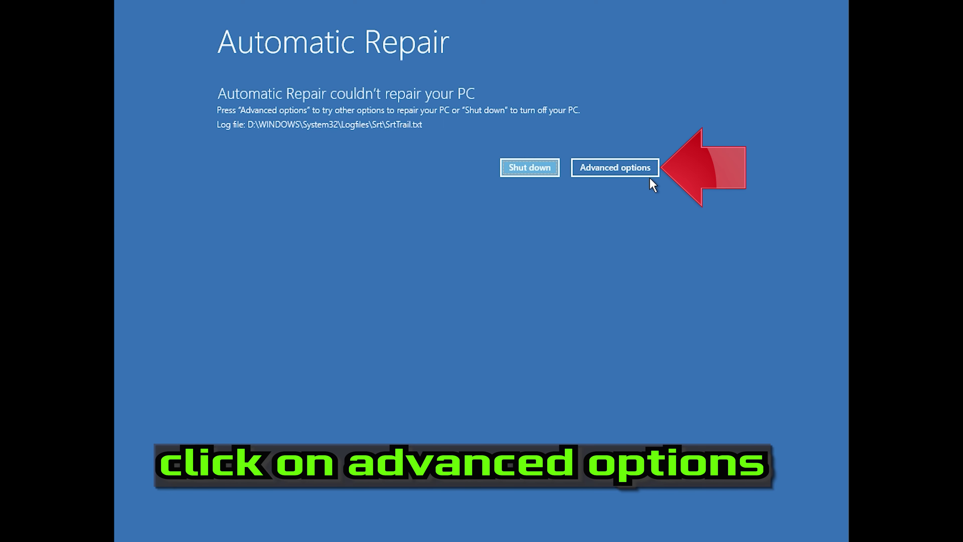
Launch Startup Repair from the Troubleshoot options and sign in with the account to diagnose the PC
{"action": "left_click", "coordinate": [613, 168]}
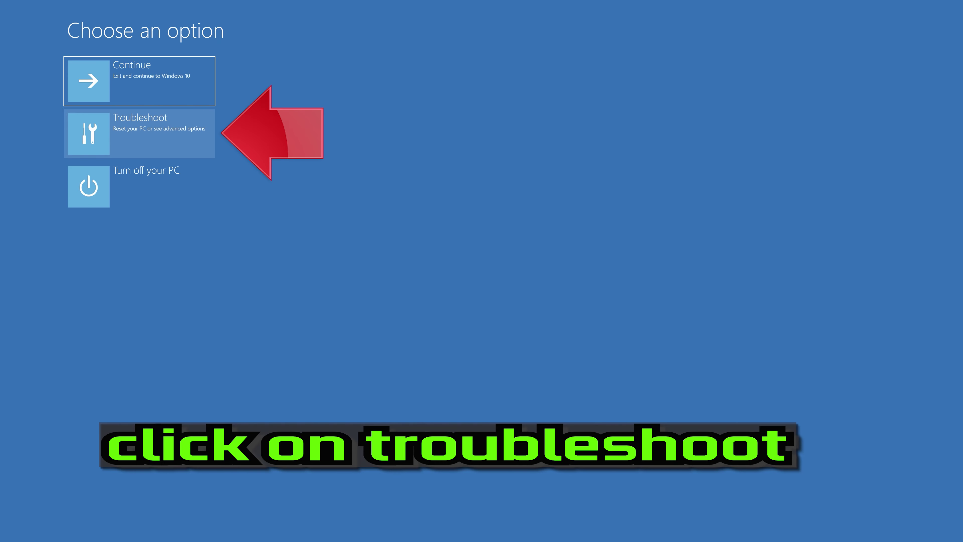
{"action": "left_click", "coordinate": [143, 136]}
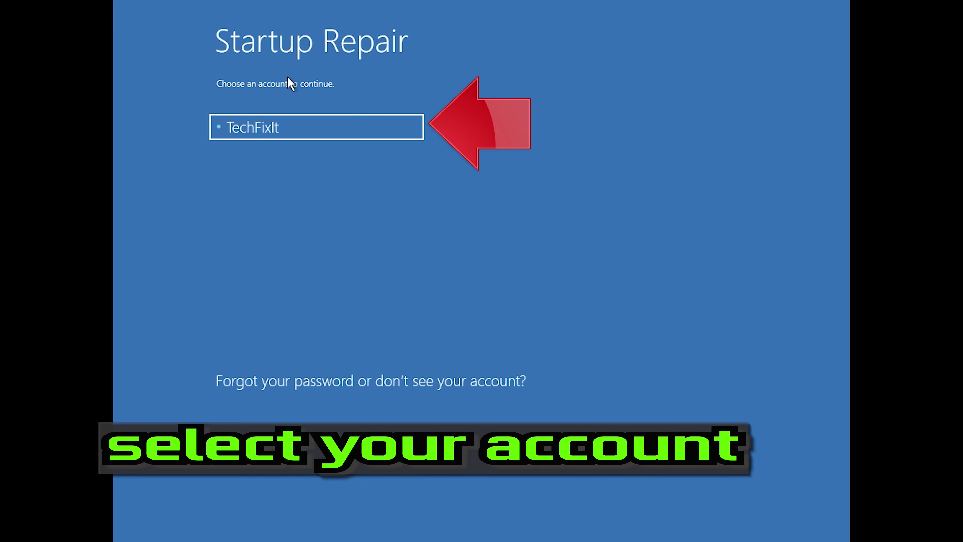
{"action": "left_click", "coordinate": [360, 131]}
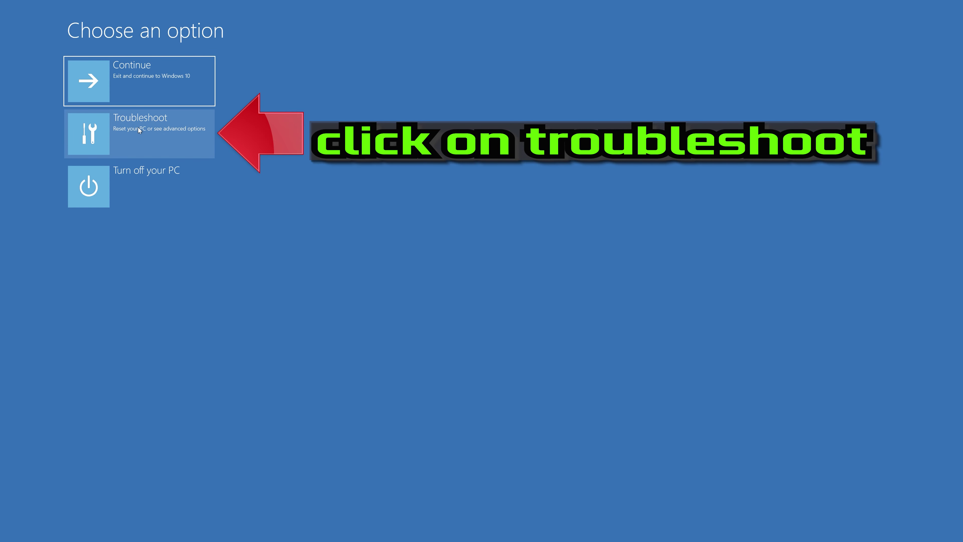
Open Command Prompt from Troubleshoot > Advanced options, signing in with the account and an empty password
{"action": "left_click", "coordinate": [131, 147]}
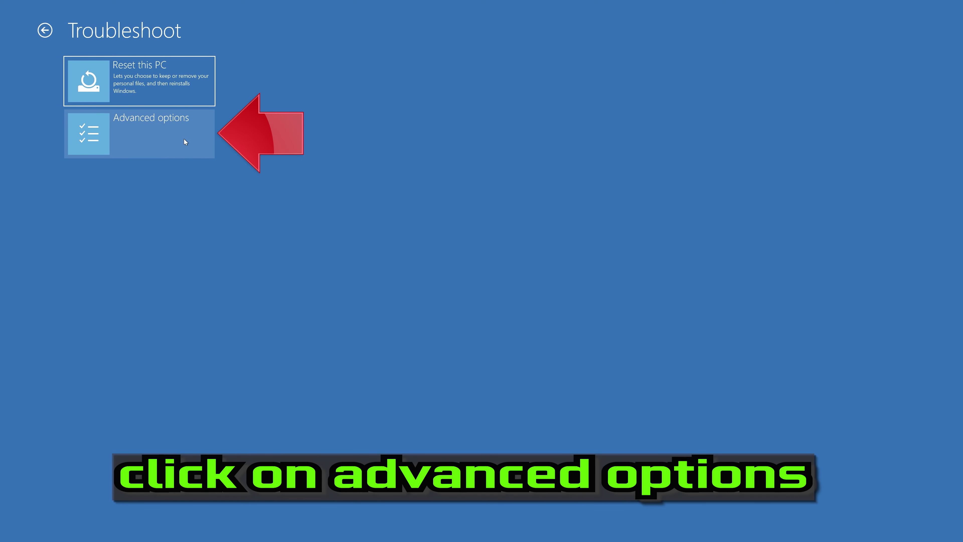
{"action": "left_click", "coordinate": [174, 141]}
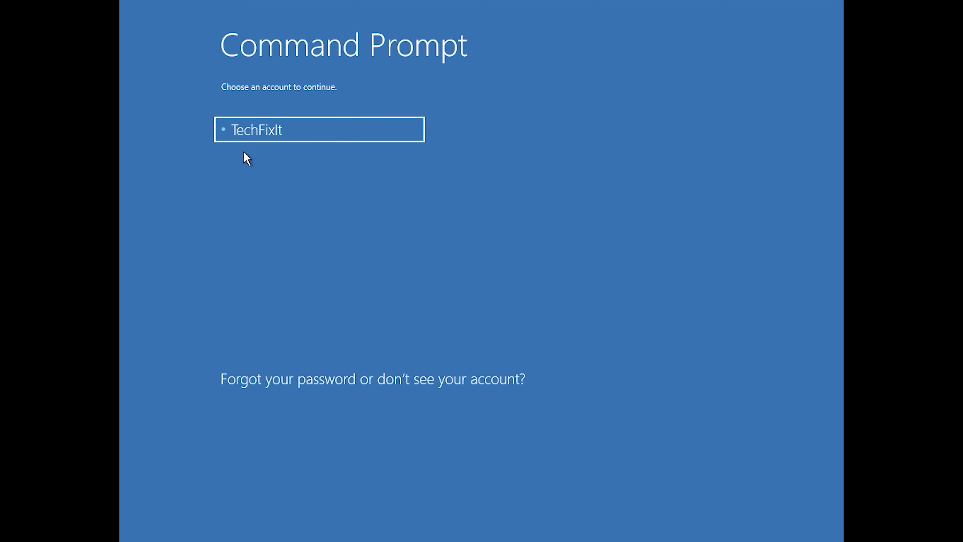
{"action": "left_click", "coordinate": [316, 140]}
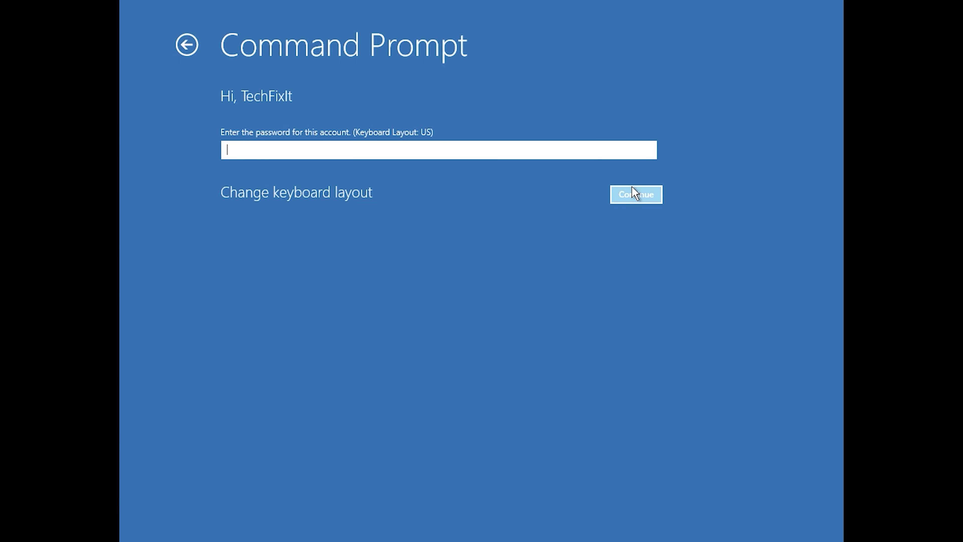
{"action": "left_click", "coordinate": [632, 188]}
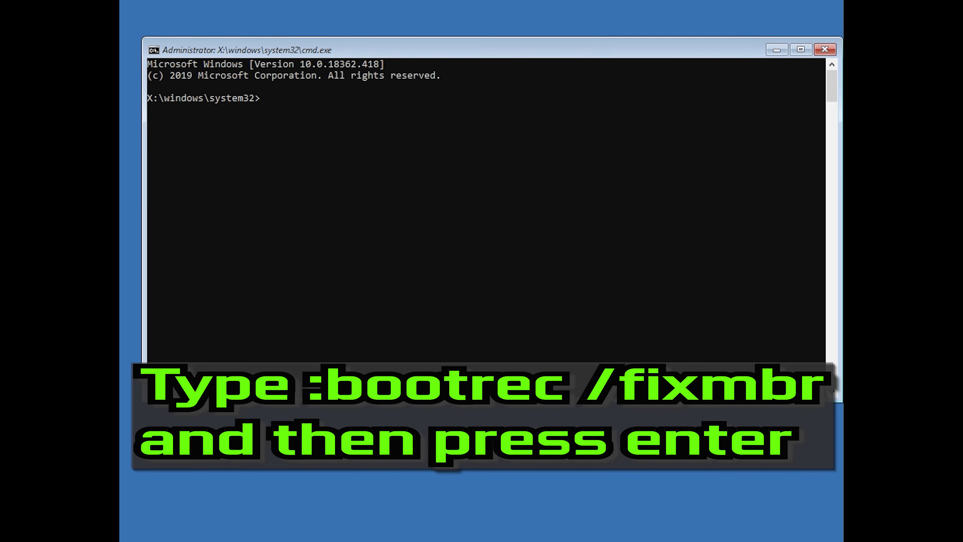
Run bootrec /fixmbr and bootrec /fixboot to repair the master boot record and boot sector
{"action": "type", "text": "bootrec /fixmbr"}
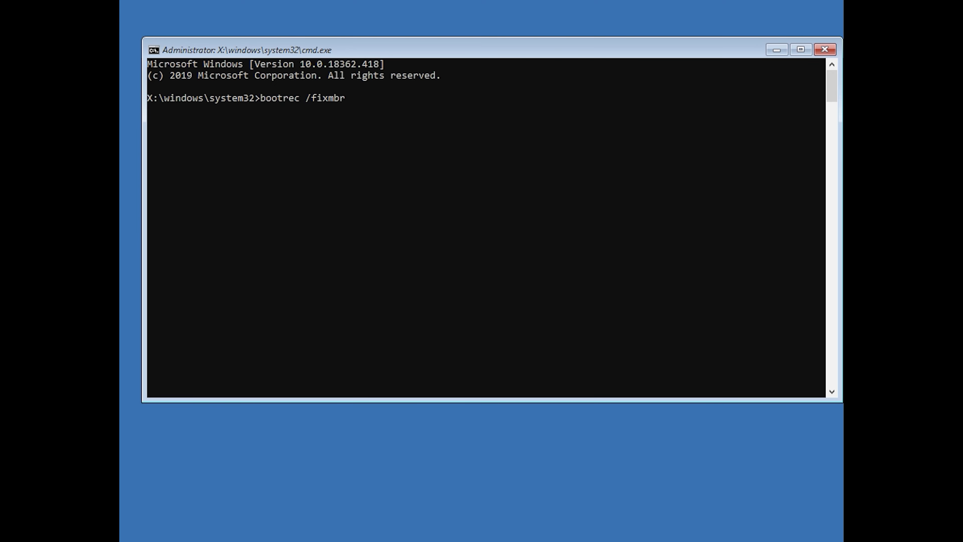
{"action": "key", "text": "Return"}
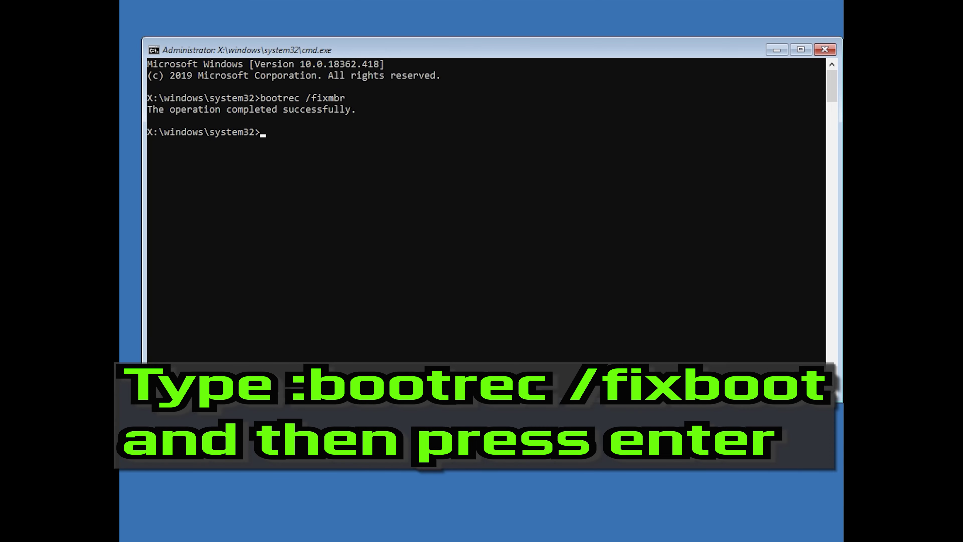
{"action": "type", "text": "bootrec /fixboot"}
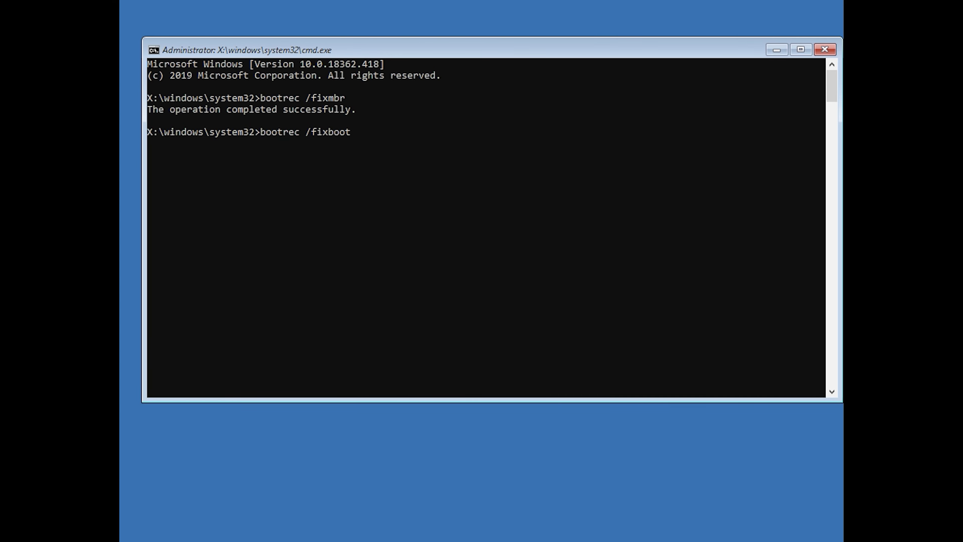
{"action": "key", "text": "Return"}
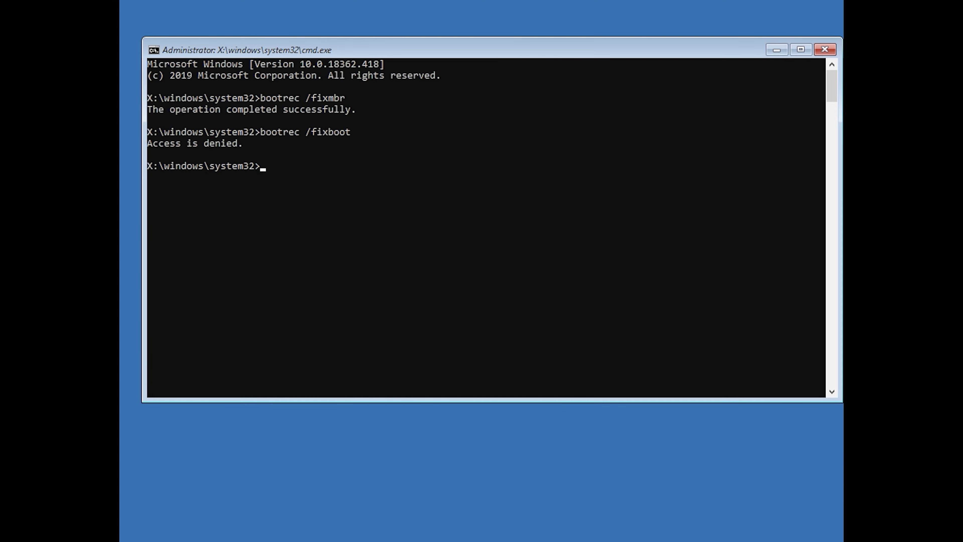
Rewrite the NTFS bootcode with bootsect /nt60 sys, then rerun bootrec /fixboot successfully
{"action": "type", "text": "b"}
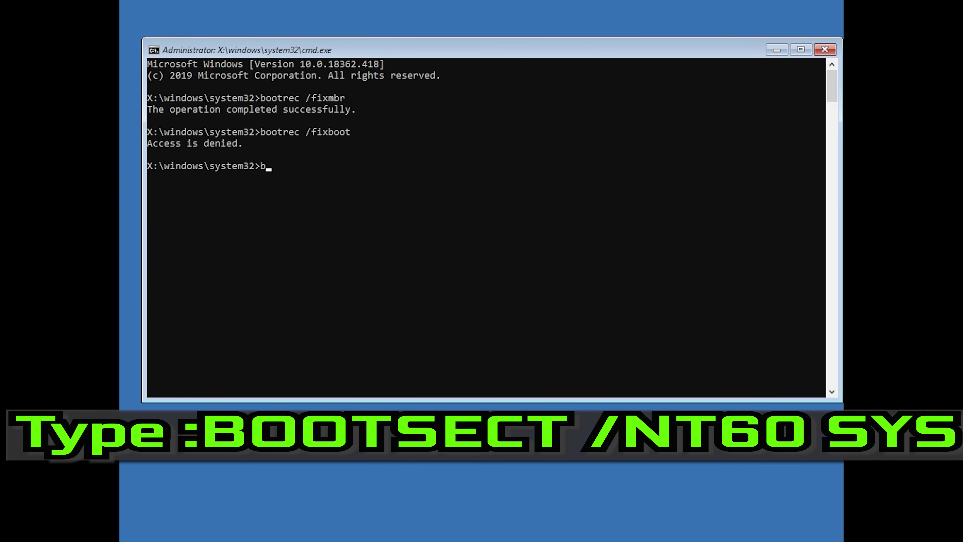
{"action": "type", "text": "ootsect /nt60 sys"}
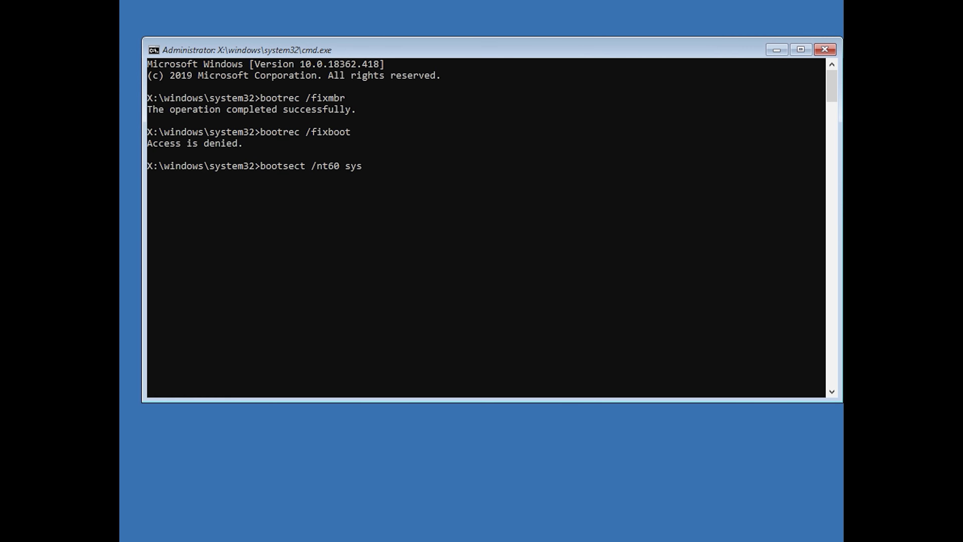
{"action": "key", "text": "Return"}
{"action": "type", "text": "boot"}
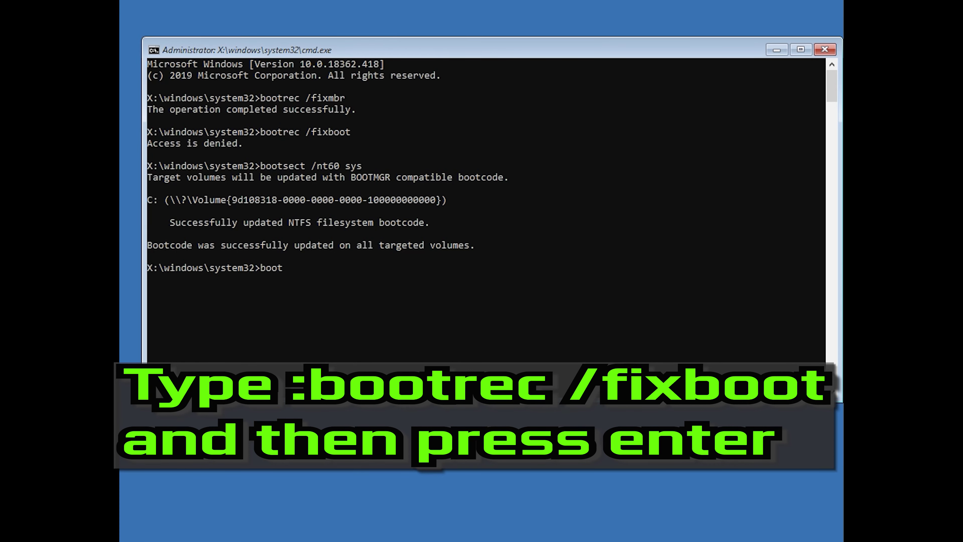
{"action": "type", "text": "rec /fixboot"}
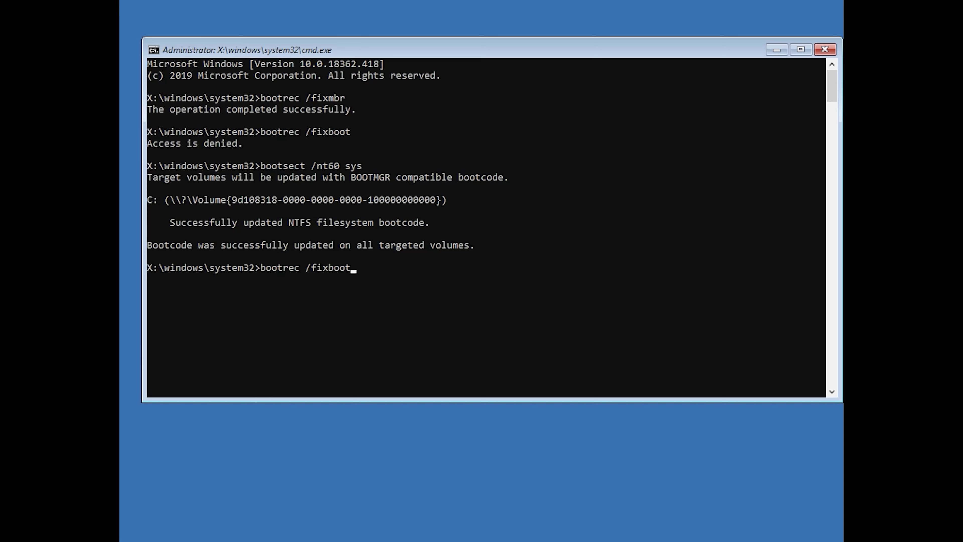
{"action": "key", "text": "Return"}
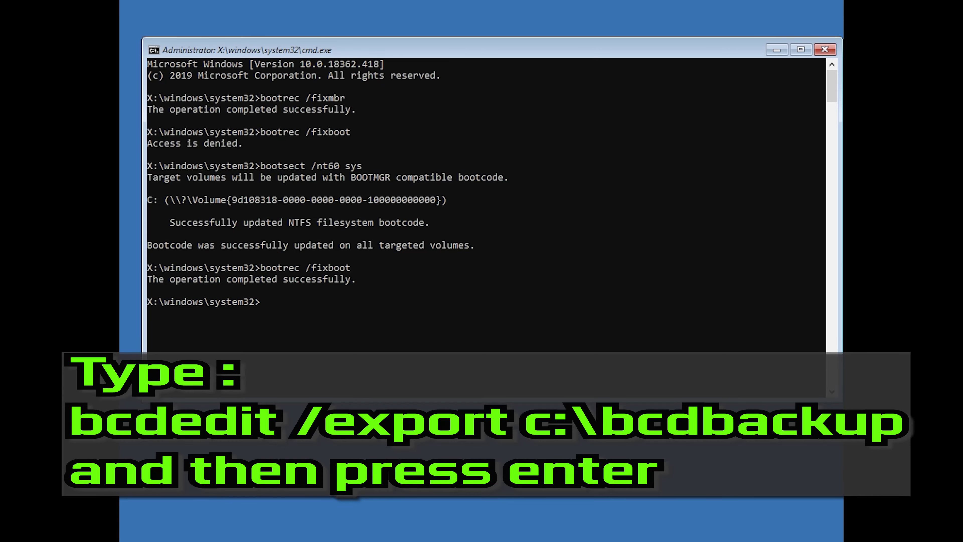
Back up the BCD store with bcdedit /export c:\bcdbackup
{"action": "type", "text": "bcdedit /export c:\\bcdbacku"}
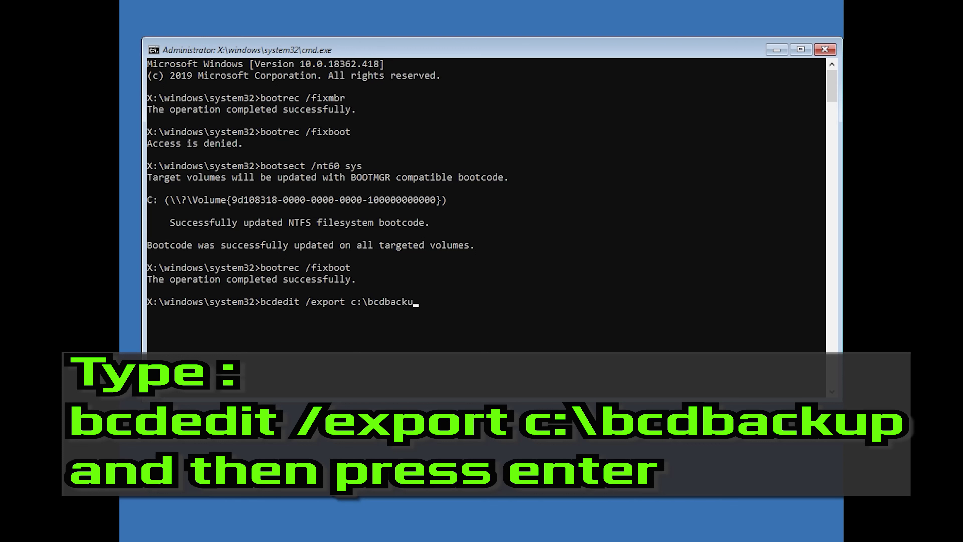
{"action": "type", "text": "p"}
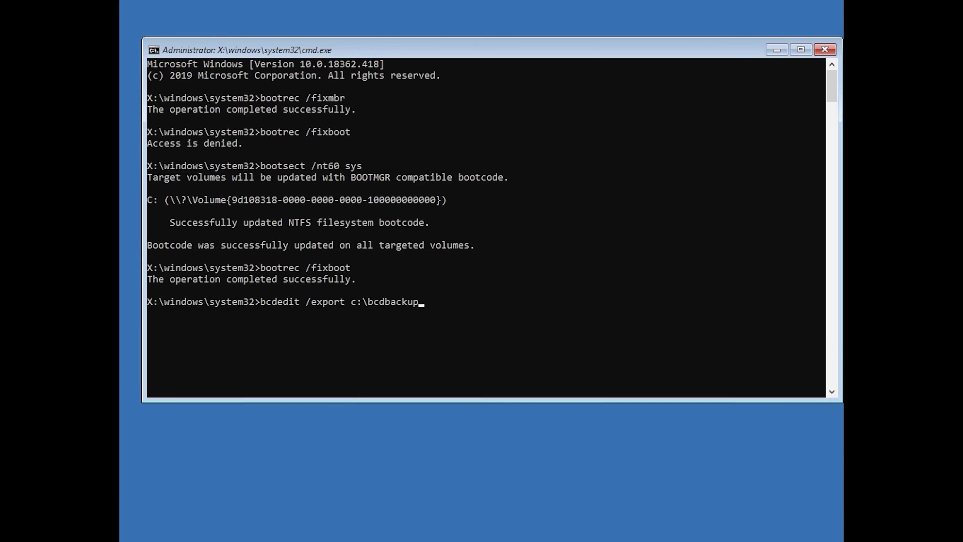
{"action": "key", "text": "Return"}
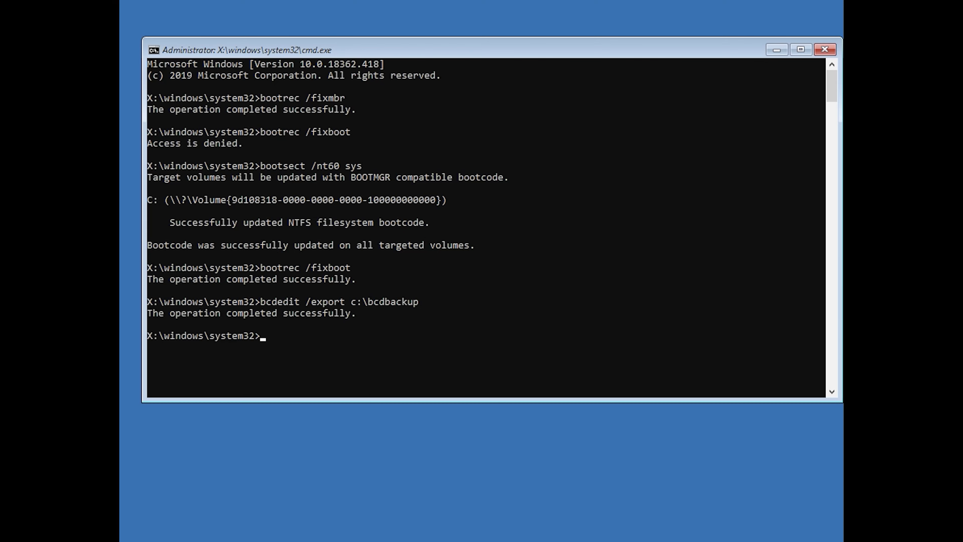
Clear the hidden, read-only and system attributes on c:\boot\bcd and enter ren c:\boot\bcd bcd.old
{"action": "type", "text": "attrib"}
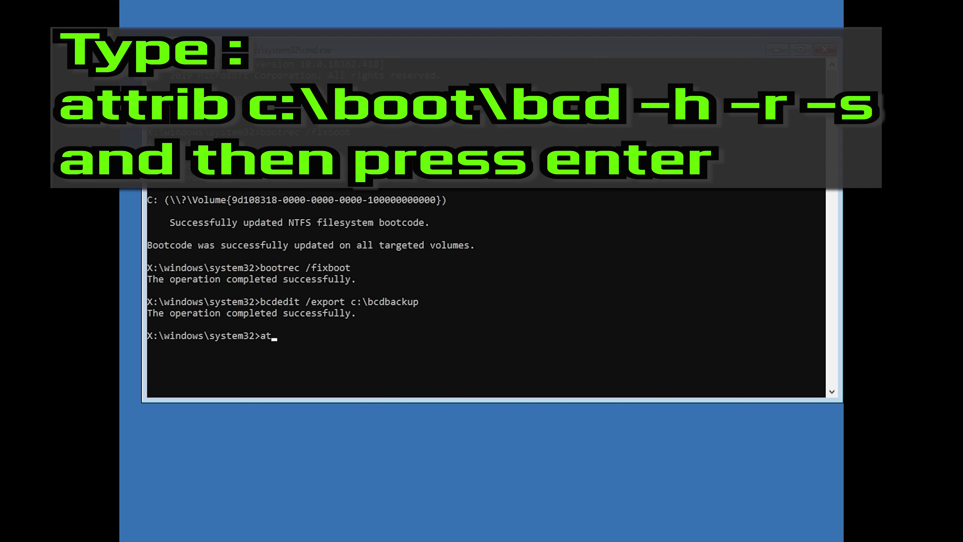
{"action": "type", "text": " c:\\boot\\bcd -h -r"}
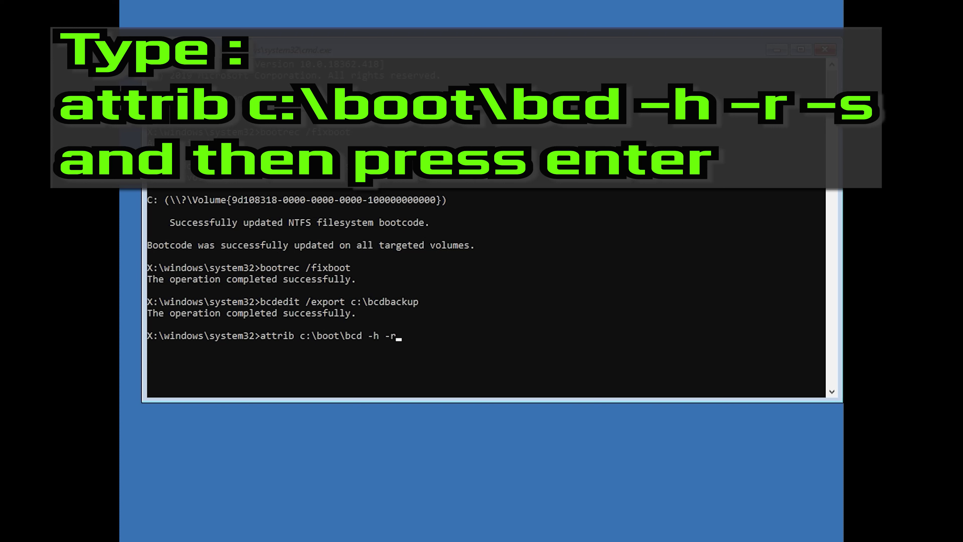
{"action": "type", "text": " -s"}
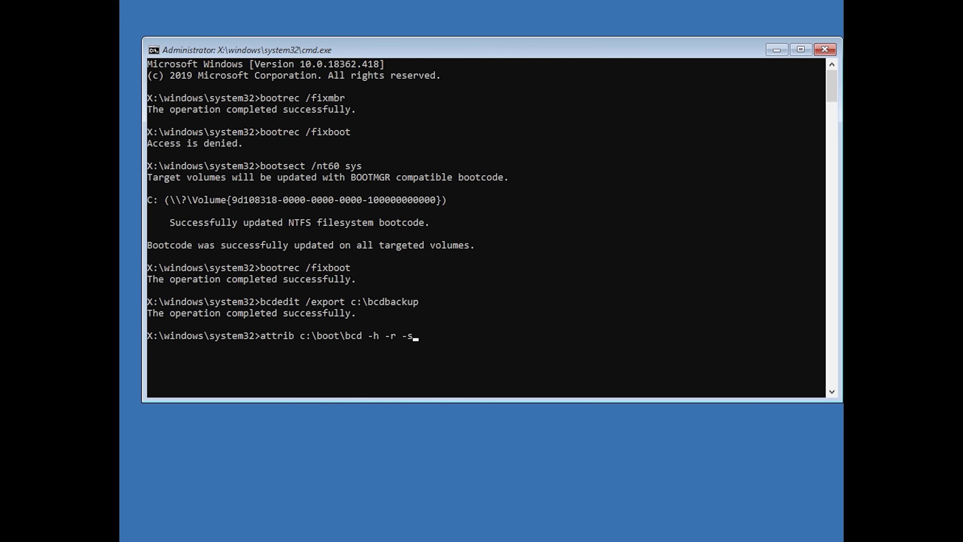
{"action": "key", "text": "Return"}
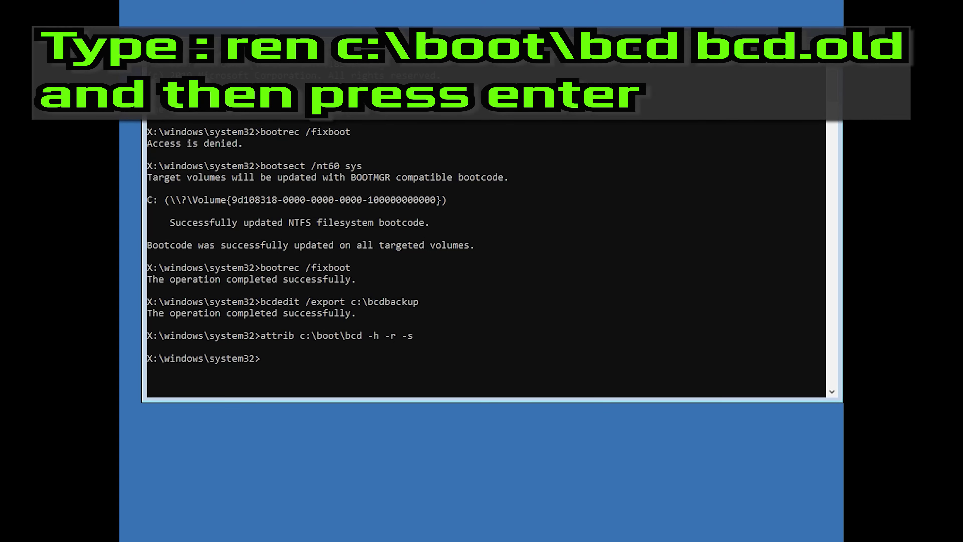
{"action": "type", "text": "ren "}
{"action": "type", "text": "c:"}
{"action": "type", "text": "\boot"}
{"action": "type", "text": "\bcd"}
{"action": "type", "text": " bcd.old"}
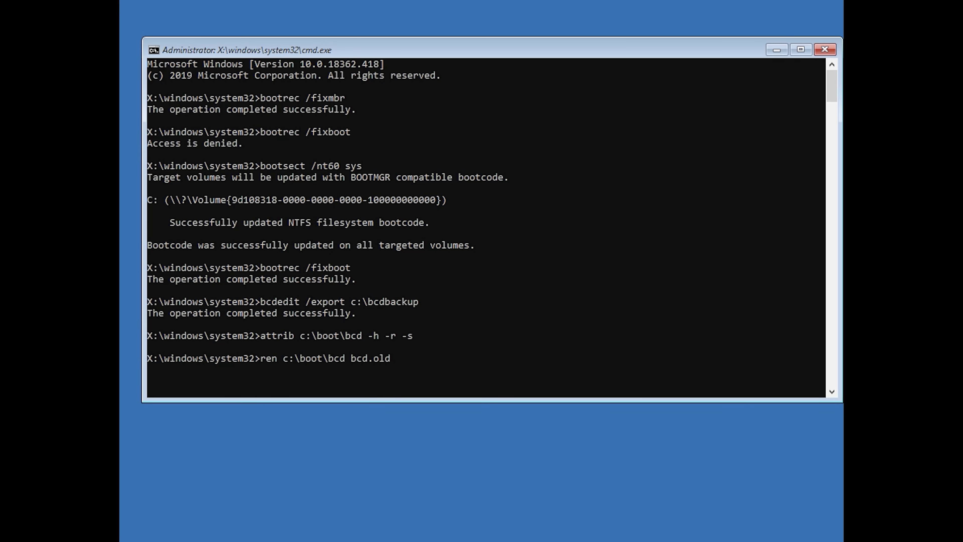
Rename the BCD to bcd.old, rebuild it with bootrec /rebuildbcd adding D:\Windows, then exit
{"action": "key", "text": "Return"}
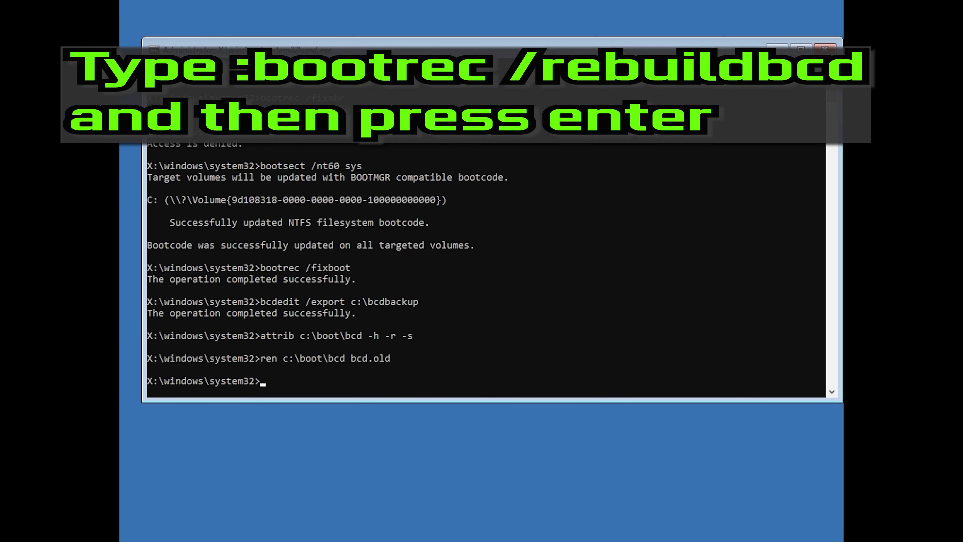
{"action": "type", "text": "bootrec /rebuildbcd"}
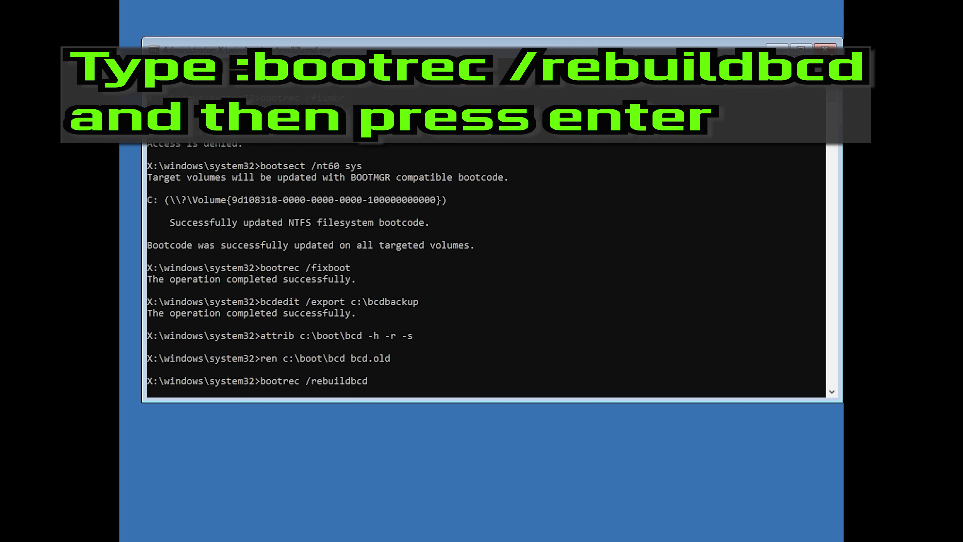
{"action": "key", "text": "Return"}
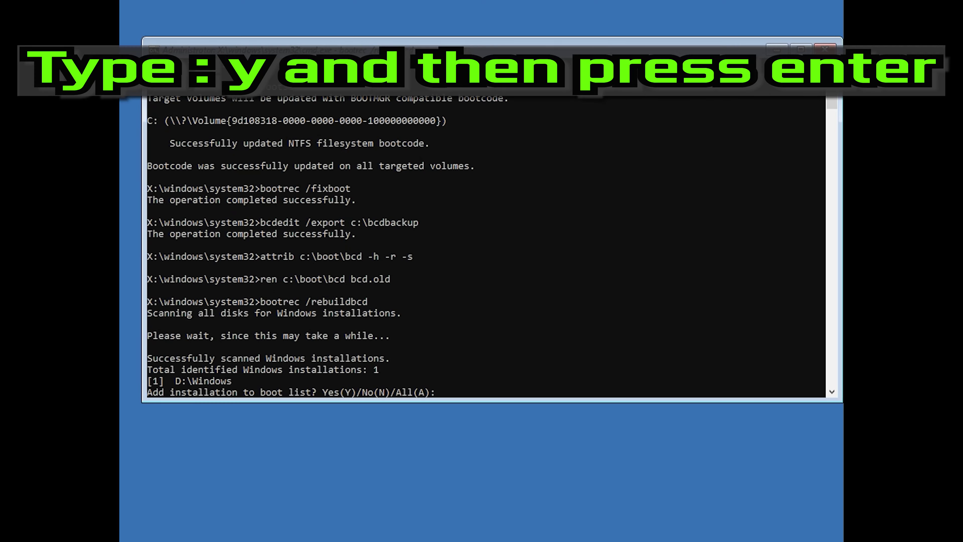
{"action": "type", "text": "y"}
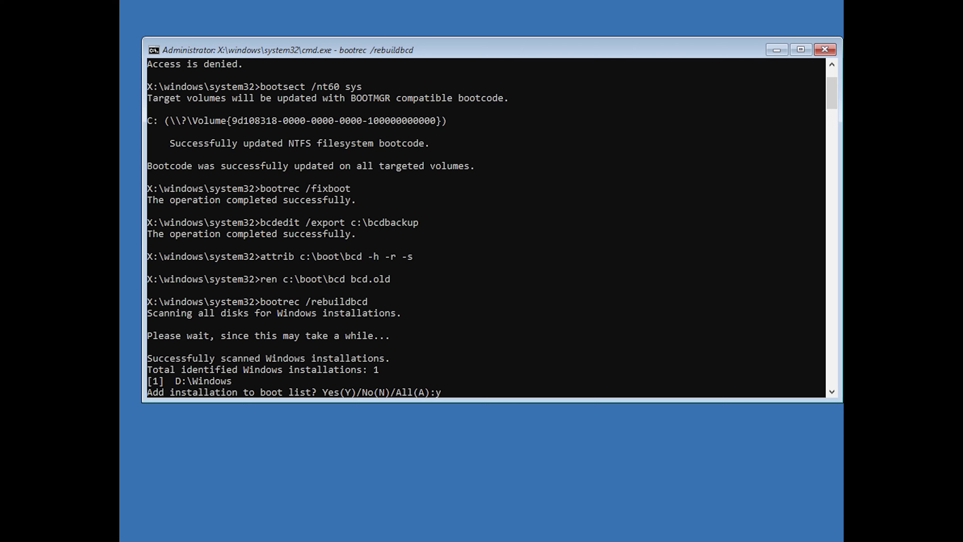
{"action": "key", "text": "Return"}
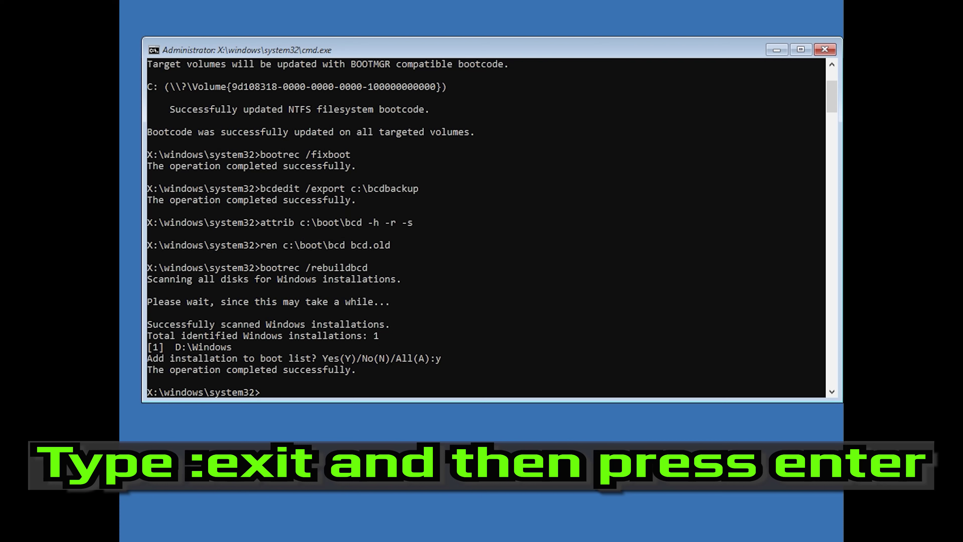
{"action": "type", "text": "exit"}
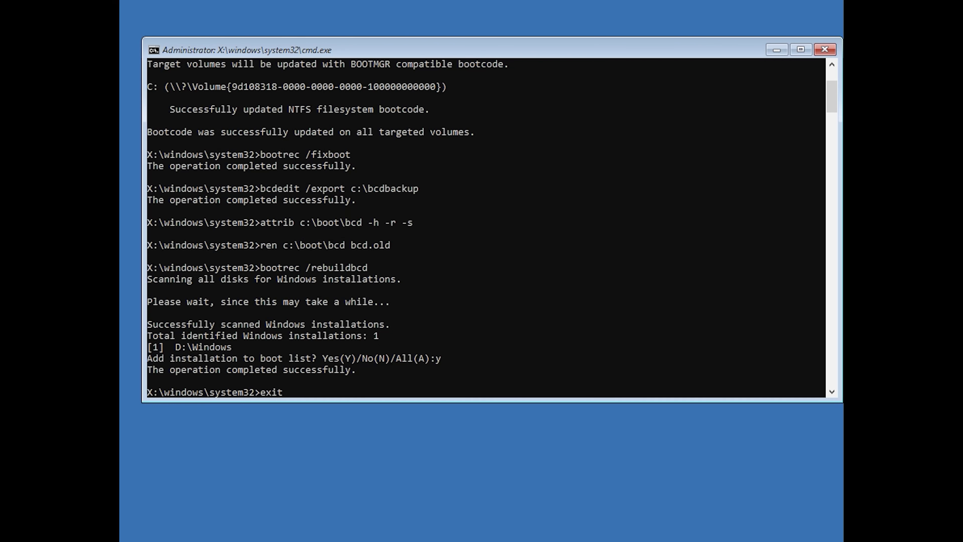
{"action": "key", "text": "Return"}
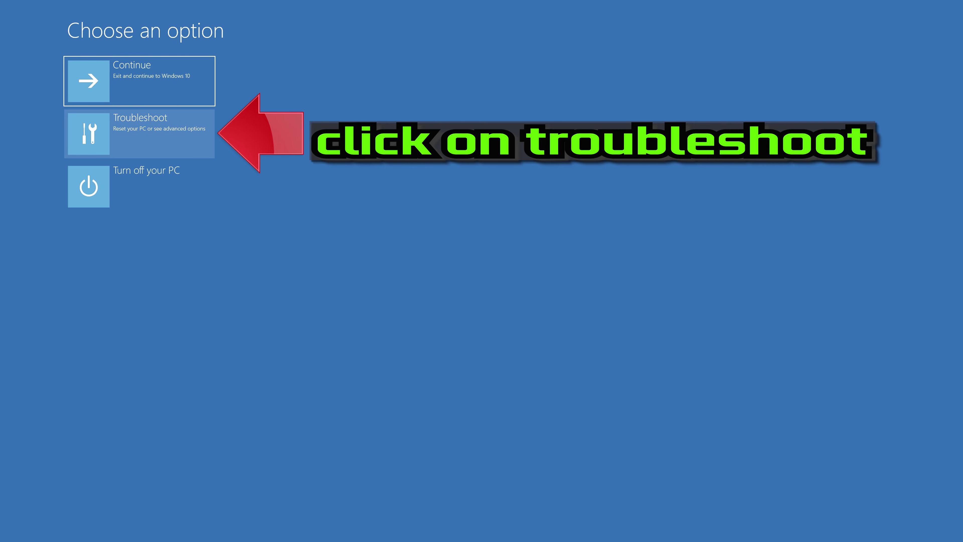
Start System Restore from Troubleshoot > Advanced options, signing in with the account without a password
{"action": "left_click", "coordinate": [143, 141]}
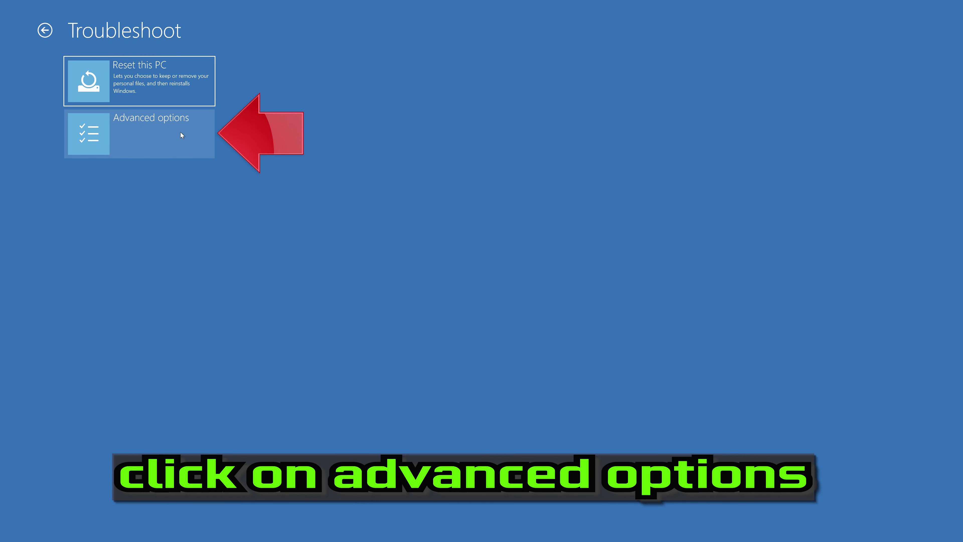
{"action": "left_click", "coordinate": [150, 139]}
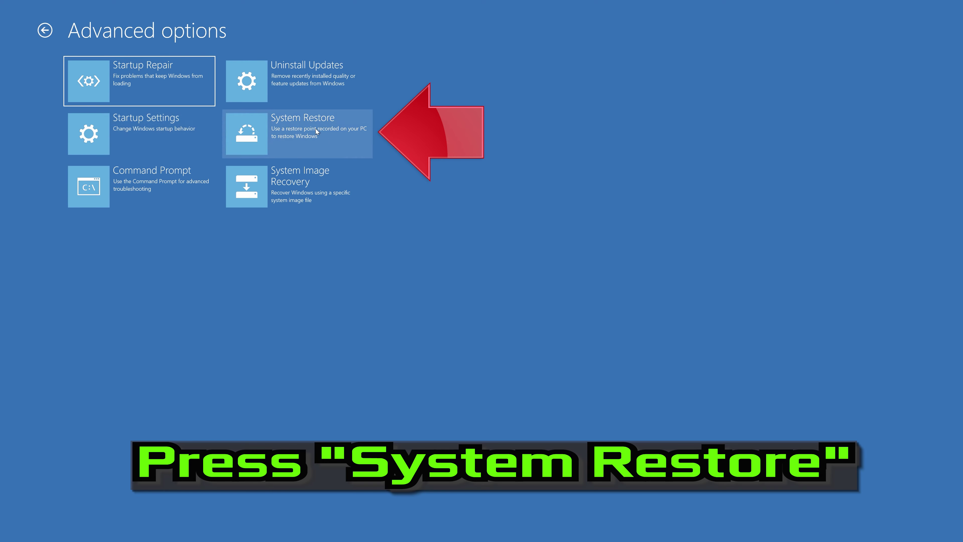
{"action": "left_click", "coordinate": [315, 144]}
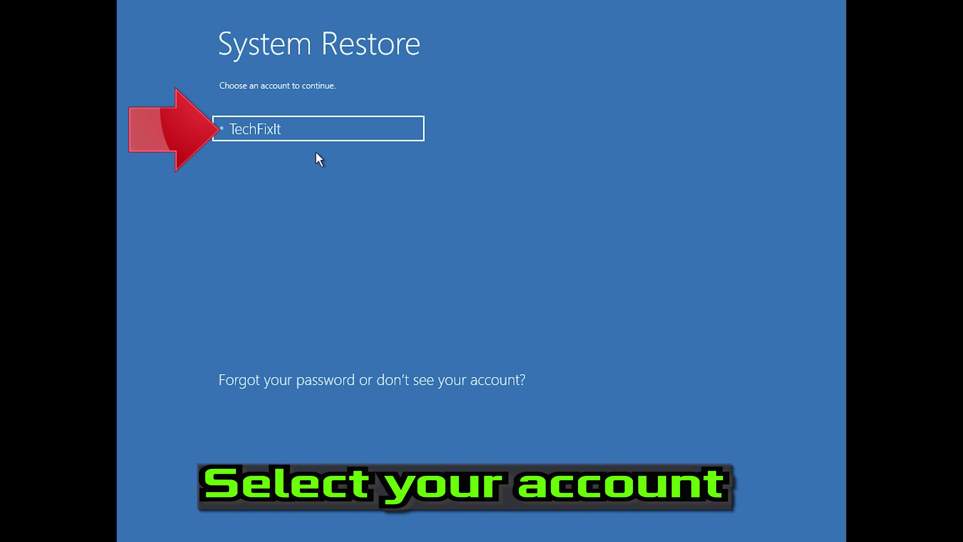
{"action": "left_click", "coordinate": [328, 128]}
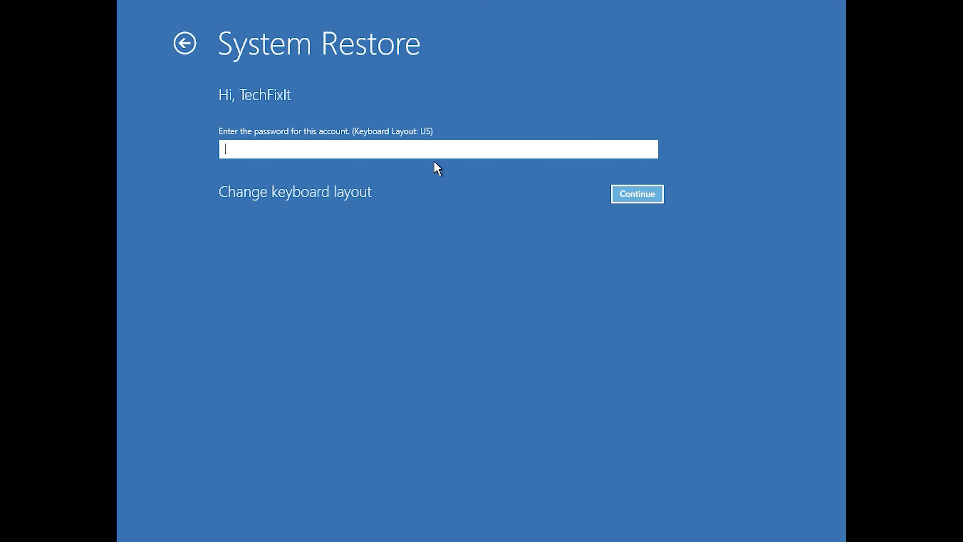
{"action": "left_click", "coordinate": [628, 200]}
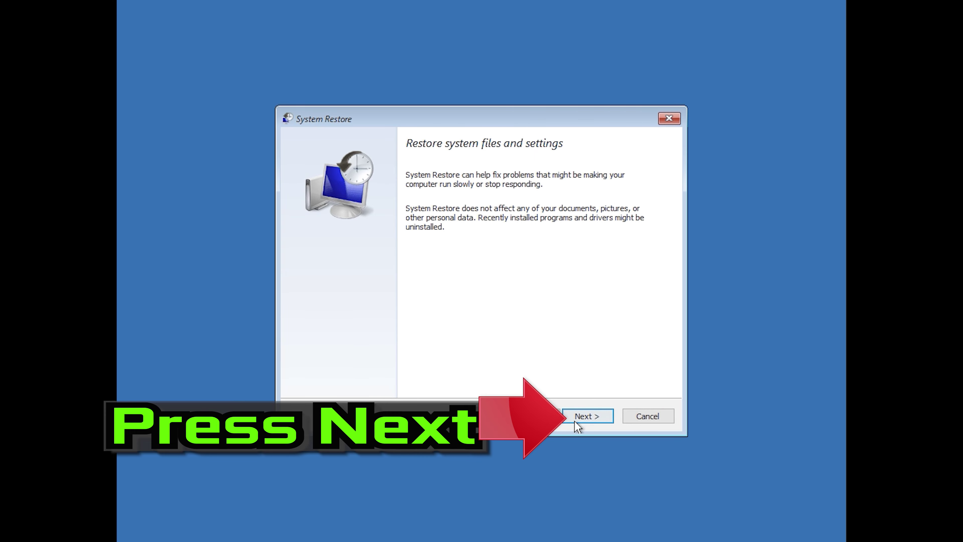
Restore to the 1/10/2020 12:21:42 AM restore point and confirm the uninterruptible restore
{"action": "left_click", "coordinate": [587, 416]}
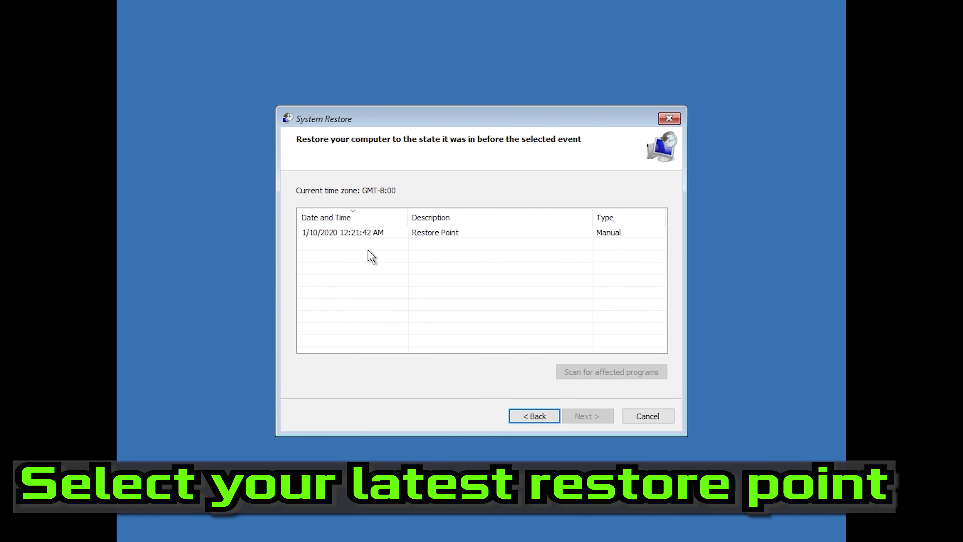
{"action": "left_click", "coordinate": [347, 235]}
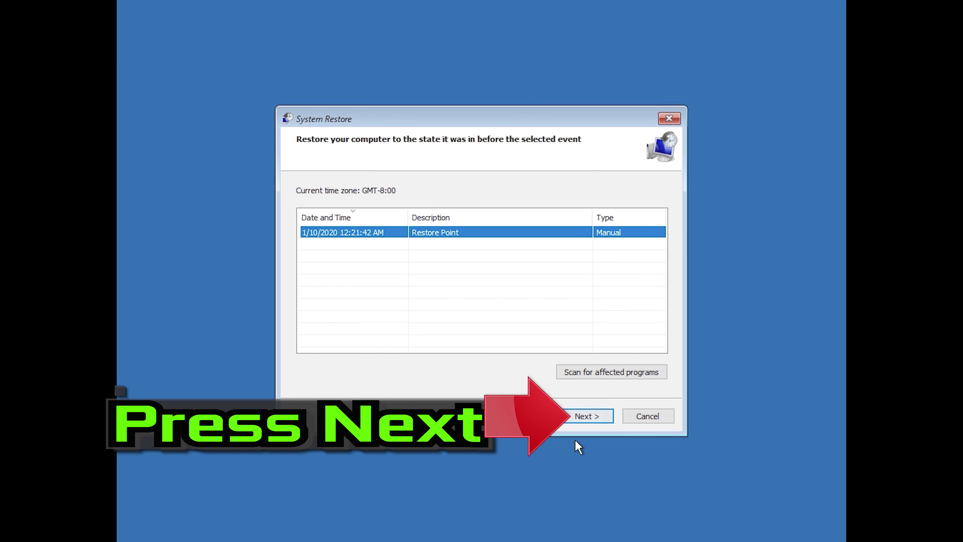
{"action": "left_click", "coordinate": [590, 416]}
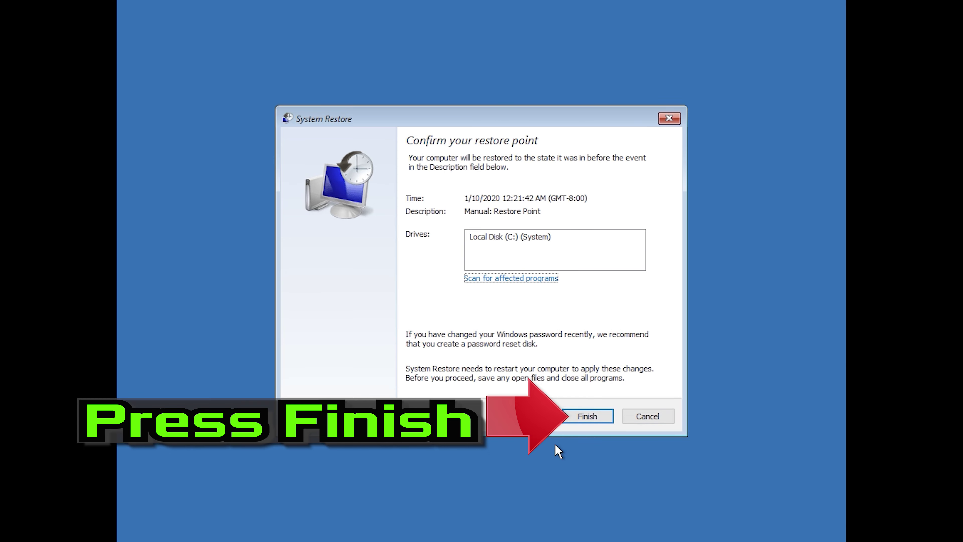
{"action": "left_click", "coordinate": [587, 418]}
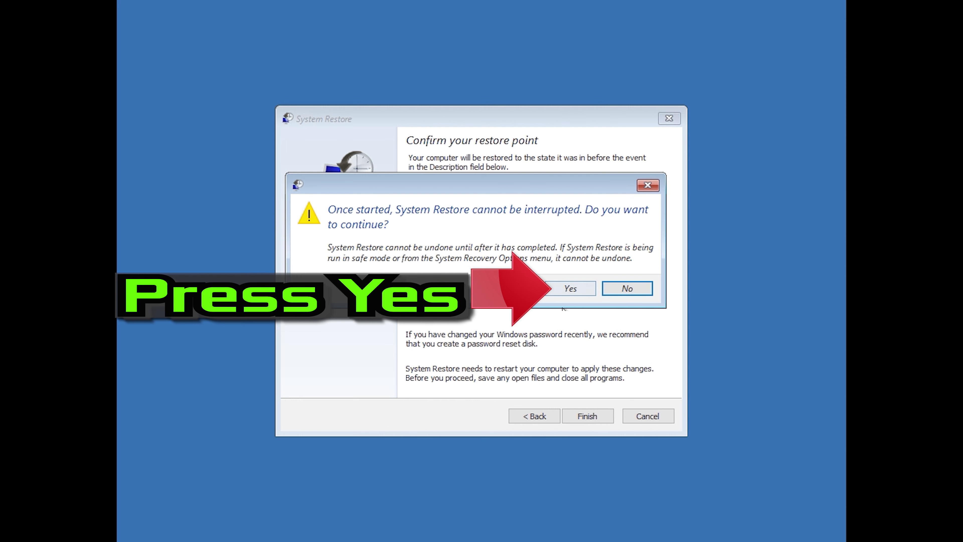
{"action": "left_click", "coordinate": [567, 293]}
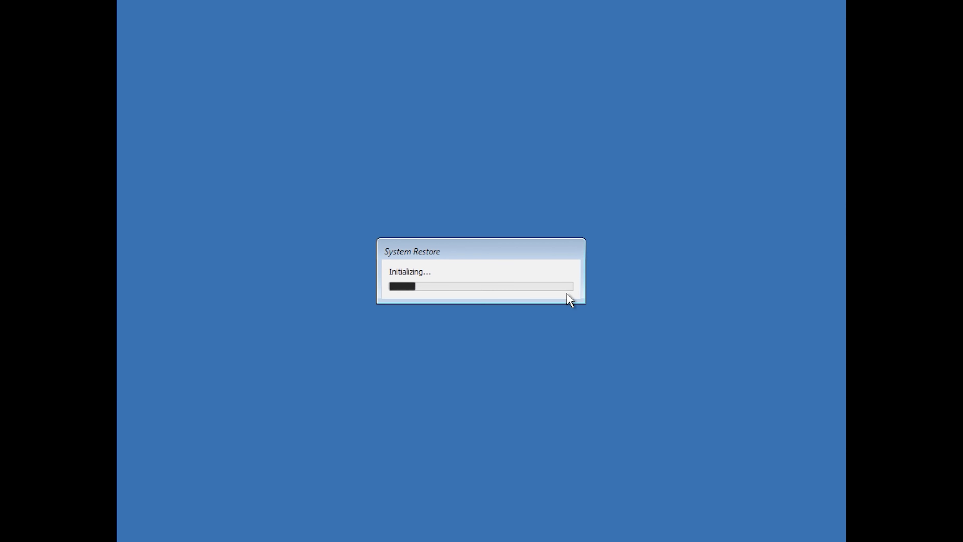